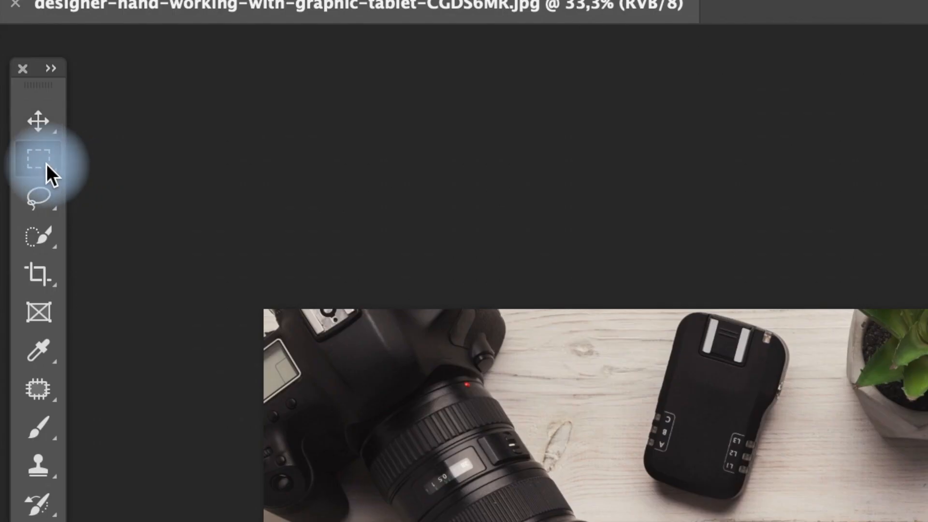
# - Try the Magnetic Lasso by tracing a freehand outline from the camera past the lenses to the left sleeve
pyautogui.click(22, 77)
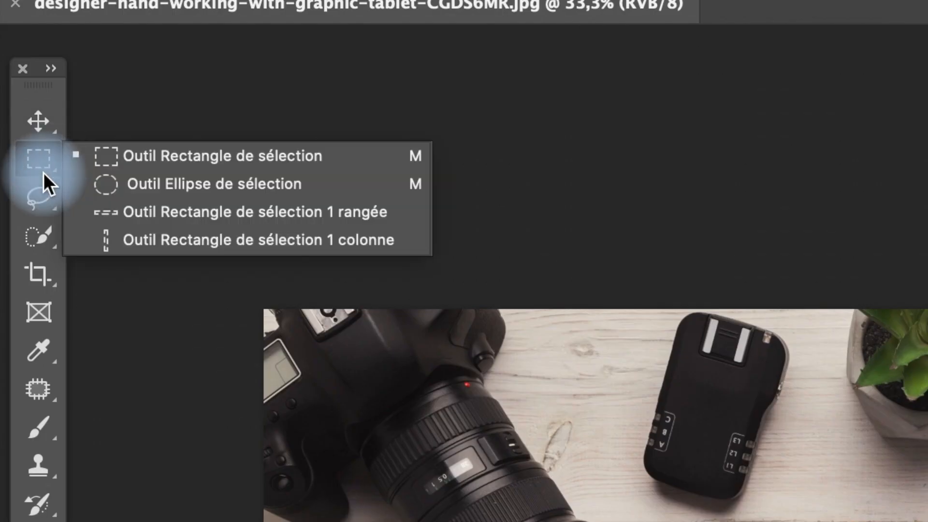
pyautogui.click(38, 200)
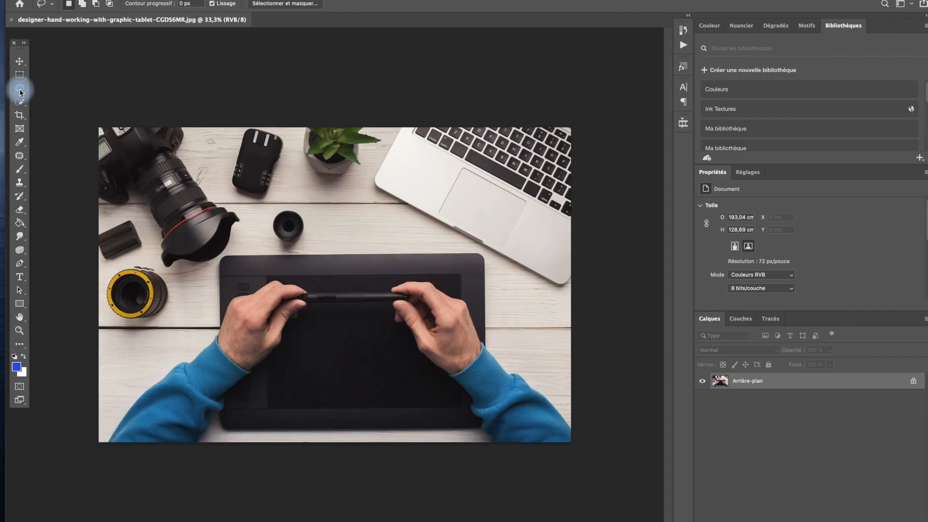
pyautogui.click(21, 92)
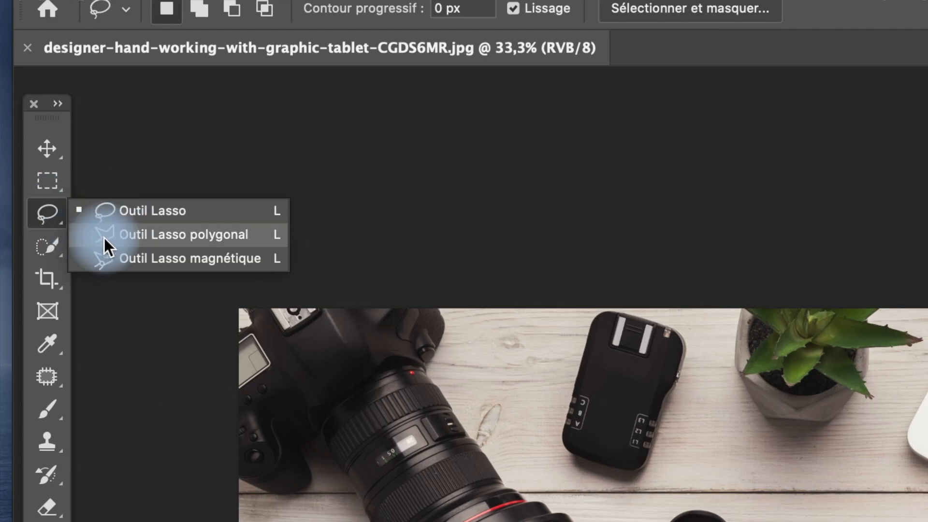
pyautogui.click(120, 257)
pyautogui.click(170, 486)
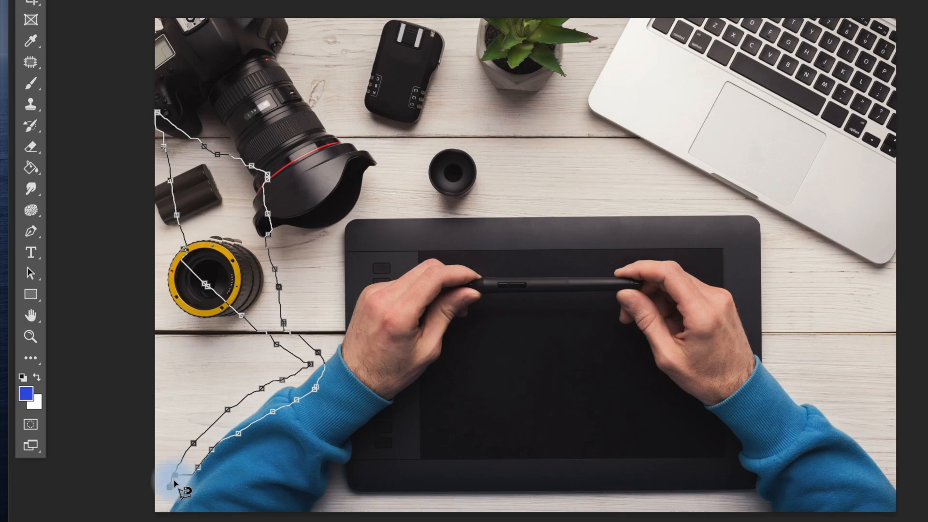
pyautogui.click(168, 484)
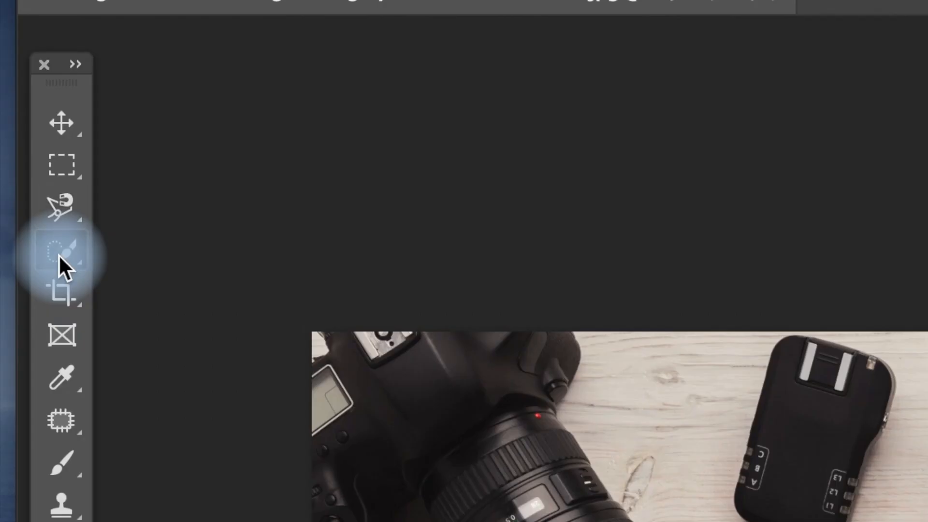
# - Try the Magic Wand on the lens hood, the white wooden planks and the dark gap between the planks
pyautogui.click(18, 102)
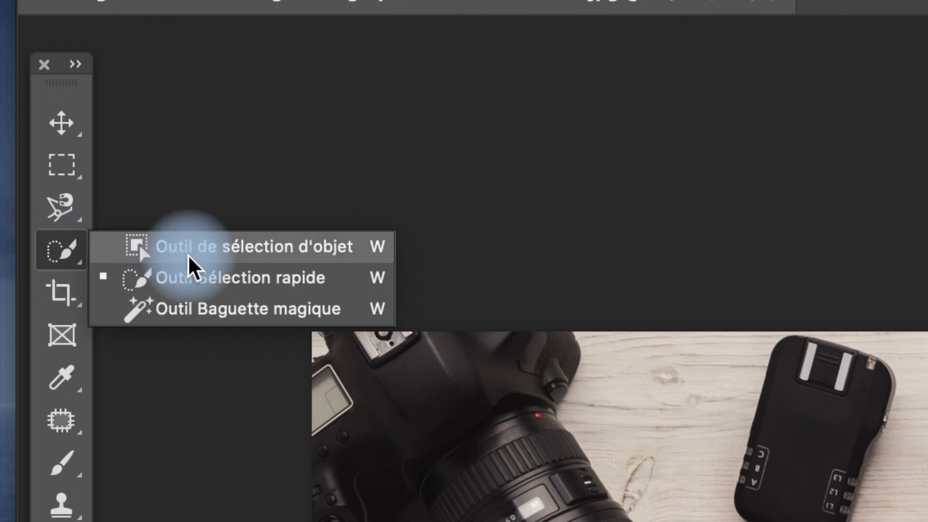
pyautogui.click(208, 311)
pyautogui.click(237, 267)
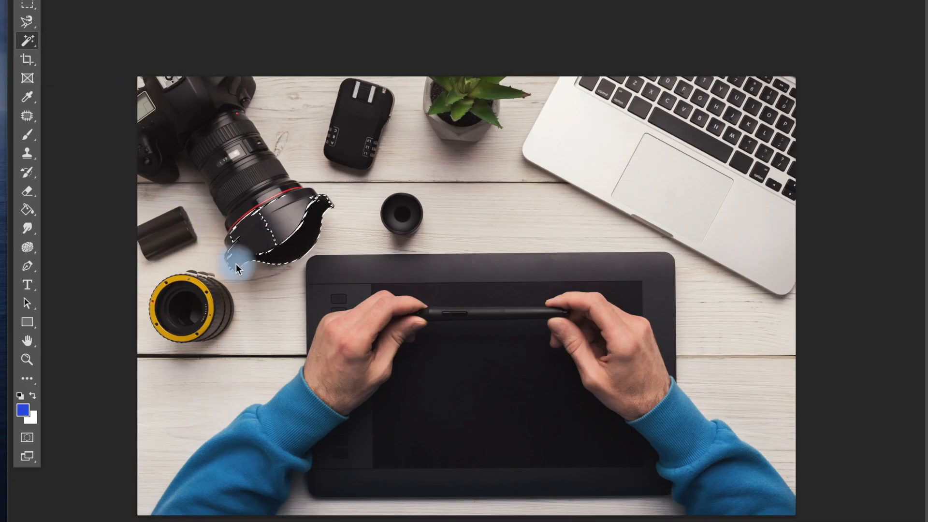
pyautogui.click(266, 299)
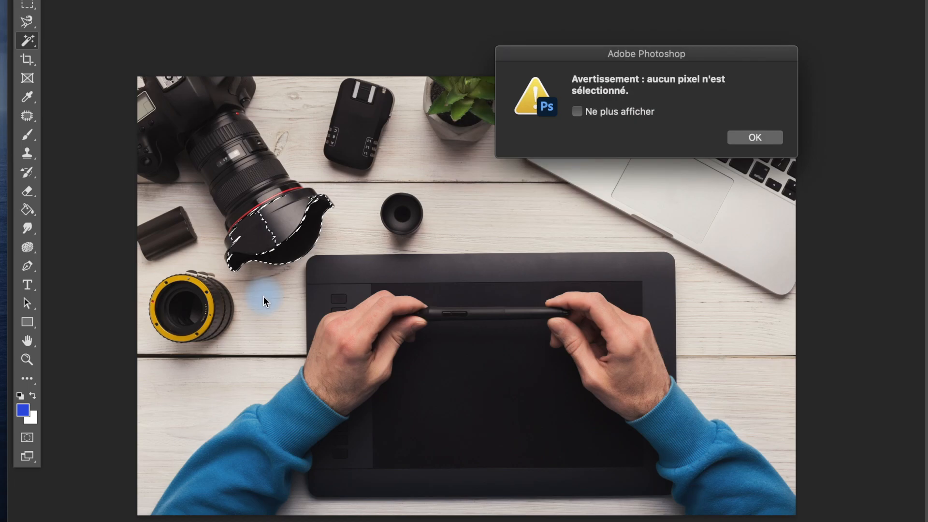
pyautogui.click(755, 138)
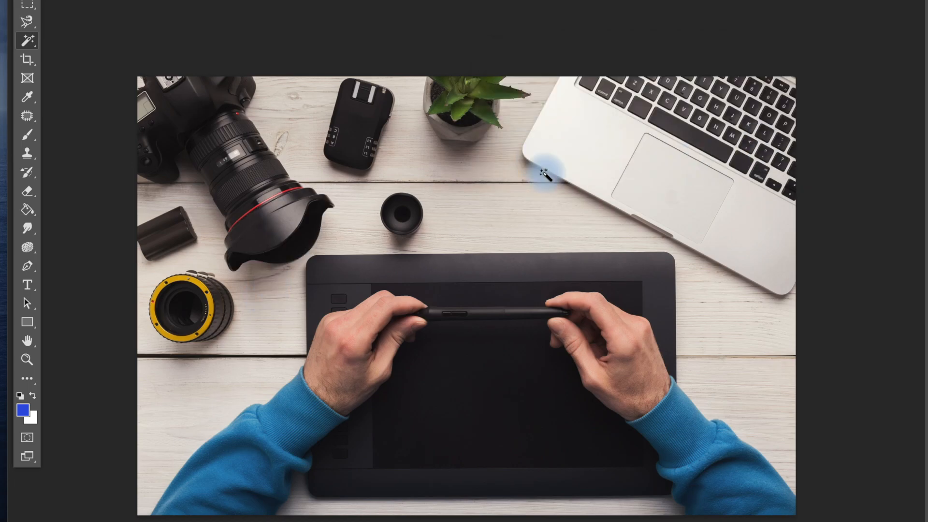
pyautogui.click(574, 201)
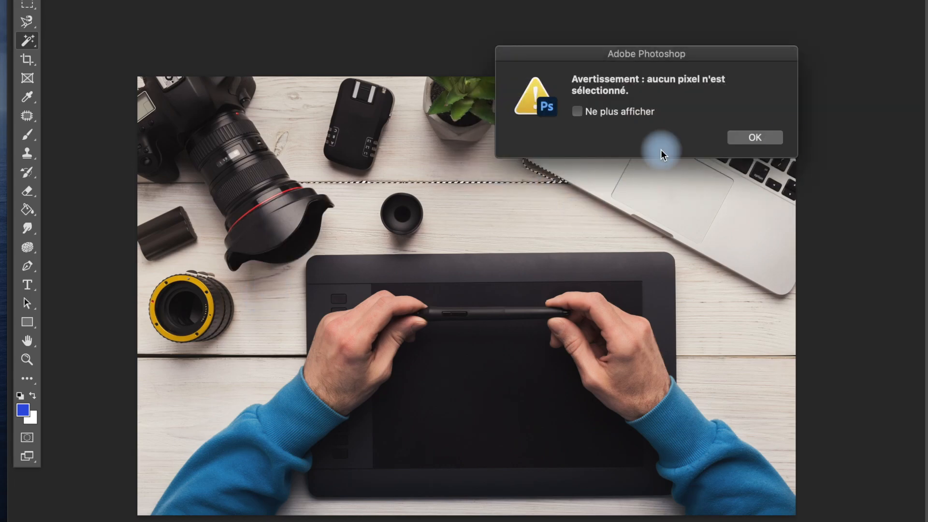
pyautogui.click(766, 139)
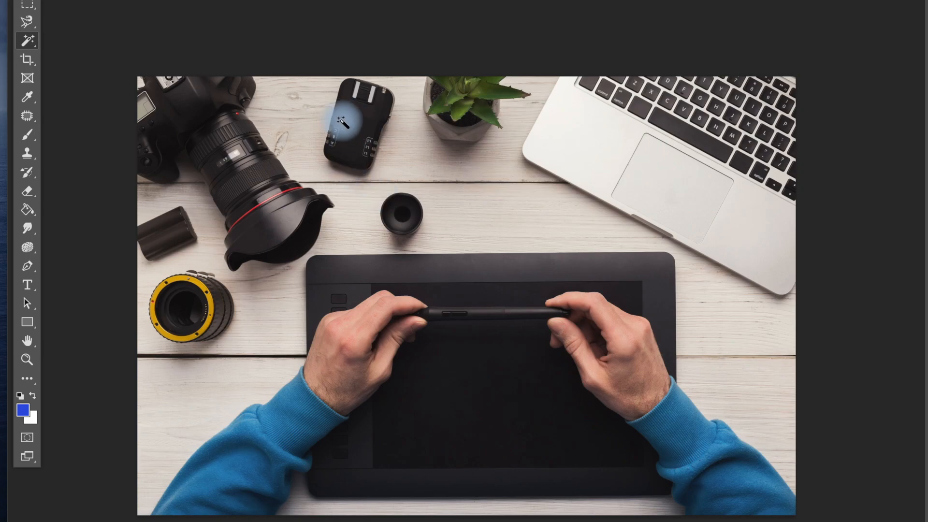
pyautogui.keyDown('shift'); pyautogui.click(498, 186); pyautogui.keyUp('shift')
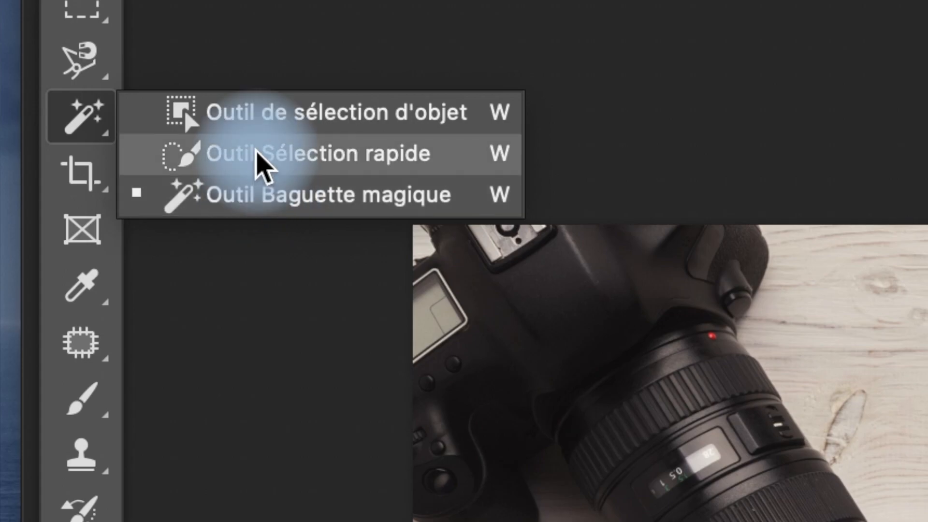
# - Select the desk background and its objects around the hands and graphic tablet with the Quick Selection tool, including the strip below the tablet
pyautogui.click(258, 152)
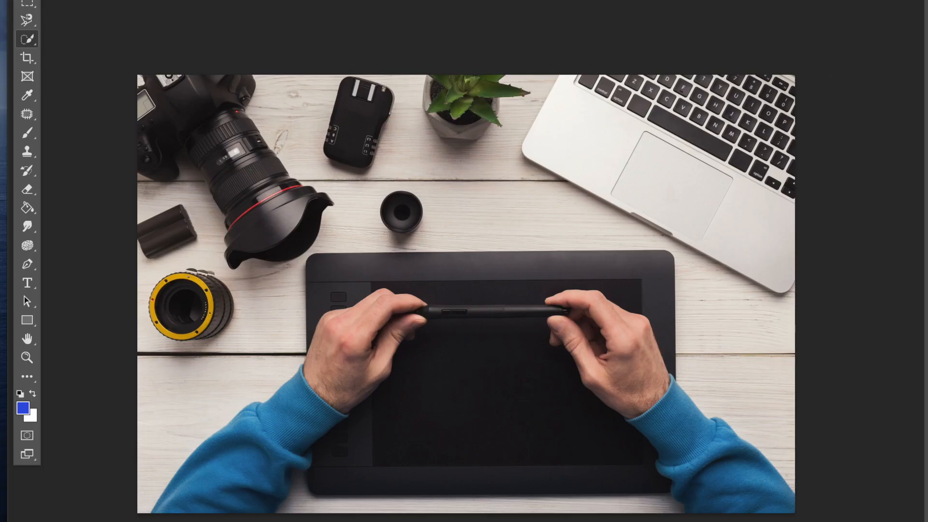
pyautogui.moveTo(224, 285)
pyautogui.mouseDown()
pyautogui.moveTo(191, 396)
pyautogui.moveTo(217, 242)
pyautogui.moveTo(150, 270)
pyautogui.moveTo(175, 298)
pyautogui.moveTo(228, 228)
pyautogui.moveTo(272, 154)
pyautogui.moveTo(208, 166)
pyautogui.moveTo(240, 140)
pyautogui.moveTo(363, 153)
pyautogui.moveTo(335, 160)
pyautogui.moveTo(314, 202)
pyautogui.moveTo(476, 204)
pyautogui.moveTo(512, 187)
pyautogui.moveTo(377, 126)
pyautogui.moveTo(547, 123)
pyautogui.moveTo(669, 136)
pyautogui.moveTo(613, 95)
pyautogui.moveTo(722, 122)
pyautogui.moveTo(760, 120)
pyautogui.moveTo(718, 142)
pyautogui.moveTo(682, 98)
pyautogui.moveTo(714, 84)
pyautogui.moveTo(576, 109)
pyautogui.moveTo(878, 97)
pyautogui.moveTo(787, 58)
pyautogui.moveTo(809, 113)
pyautogui.moveTo(744, 166)
pyautogui.moveTo(770, 268)
pyautogui.moveTo(734, 221)
pyautogui.moveTo(711, 267)
pyautogui.moveTo(729, 309)
pyautogui.moveTo(720, 281)
pyautogui.moveTo(730, 308)
pyautogui.moveTo(767, 301)
pyautogui.moveTo(805, 255)
pyautogui.moveTo(770, 176)
pyautogui.moveTo(772, 153)
pyautogui.moveTo(786, 148)
pyautogui.moveTo(796, 80)
pyautogui.moveTo(658, 80)
pyautogui.moveTo(681, 77)
pyautogui.moveTo(470, 54)
pyautogui.mouseUp()
pyautogui.moveTo(384, 517)
pyautogui.mouseDown()
pyautogui.moveTo(557, 503)
pyautogui.moveTo(655, 507)
pyautogui.moveTo(671, 497)
pyautogui.moveTo(654, 505)
pyautogui.moveTo(487, 494)
pyautogui.moveTo(364, 498)
pyautogui.mouseUp()
pyautogui.moveTo(427, 513)
pyautogui.mouseDown()
pyautogui.moveTo(307, 497)
pyautogui.moveTo(299, 485)
pyautogui.moveTo(307, 497)
pyautogui.moveTo(374, 507)
pyautogui.moveTo(659, 497)
pyautogui.mouseUp()
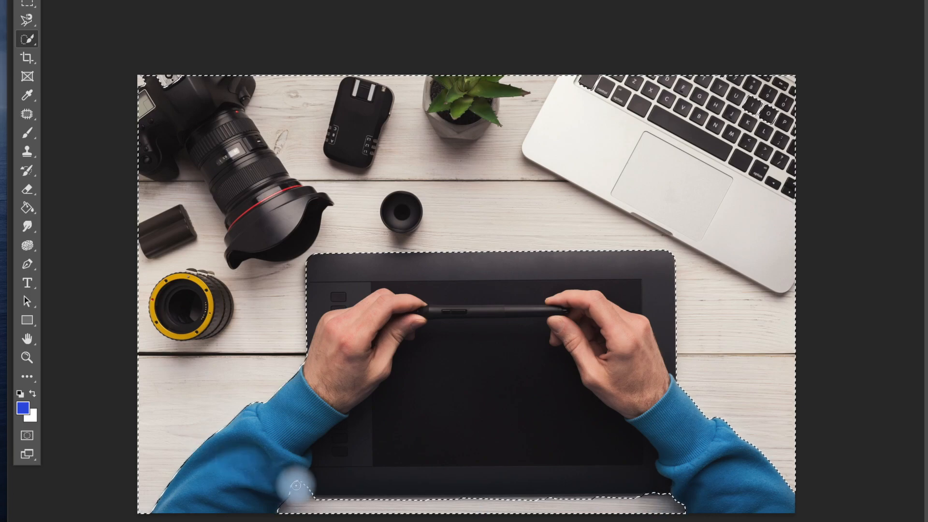
pyautogui.click(297, 484)
pyautogui.click(300, 479)
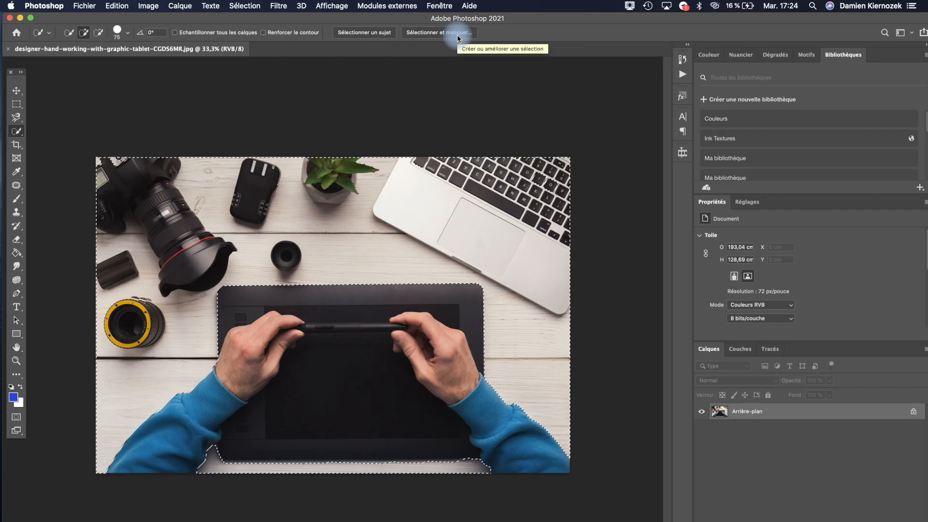
# - Preview the background selection in Select and Mask, then invert it and preview the cutout of the hands and tablet
pyautogui.click(459, 34)
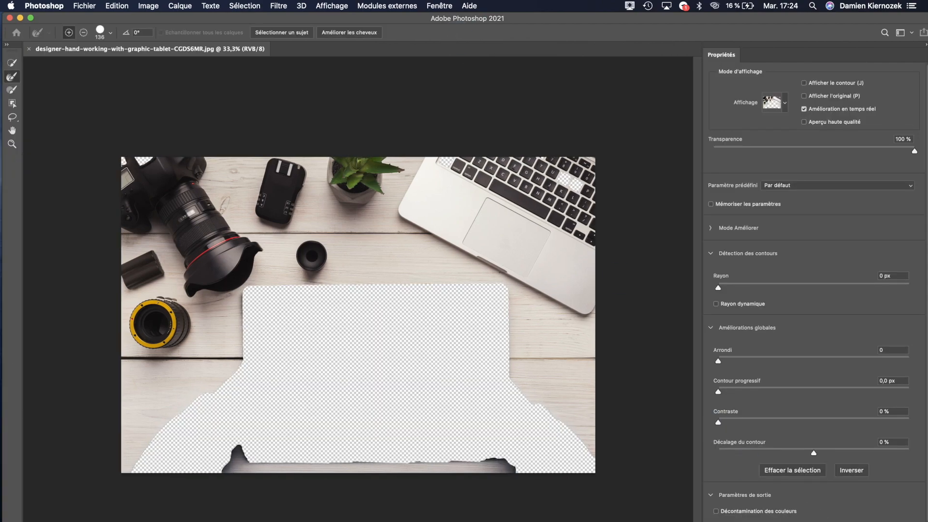
pyautogui.press('Return')
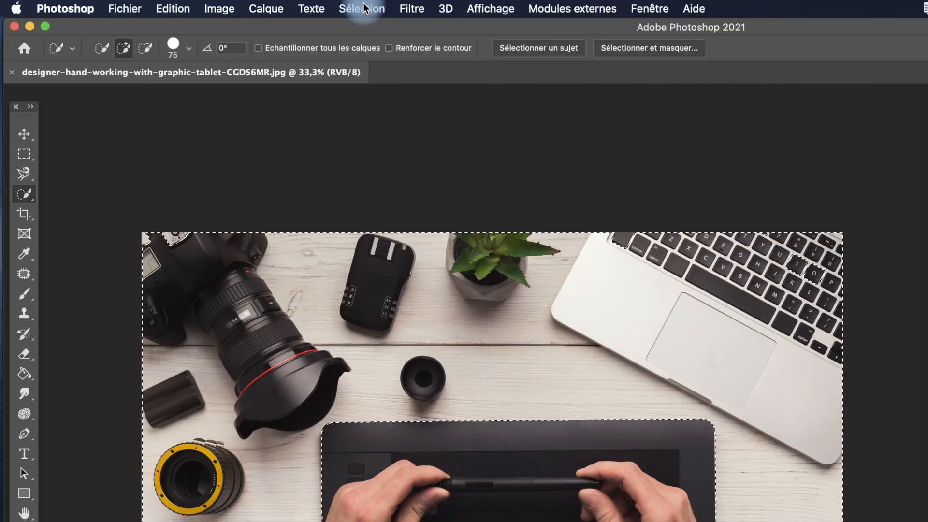
pyautogui.click(365, 8)
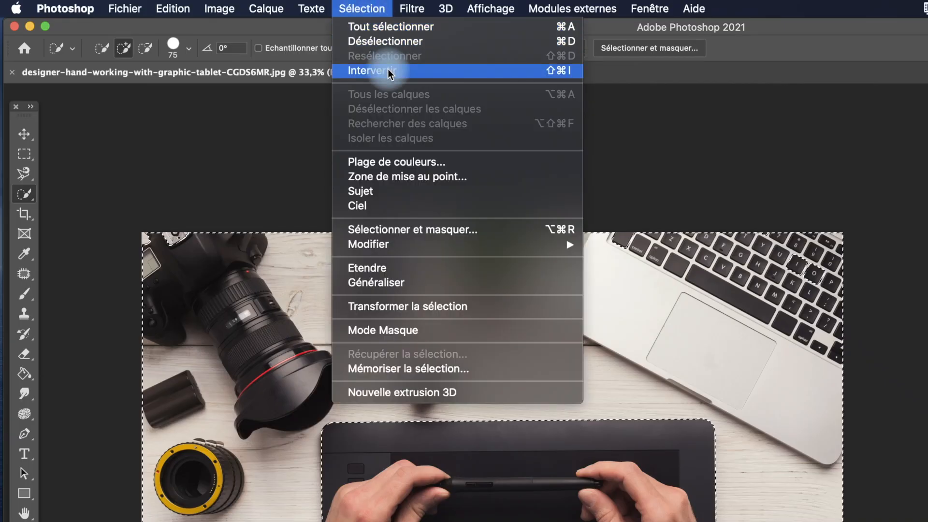
pyautogui.click(425, 70)
pyautogui.click(647, 48)
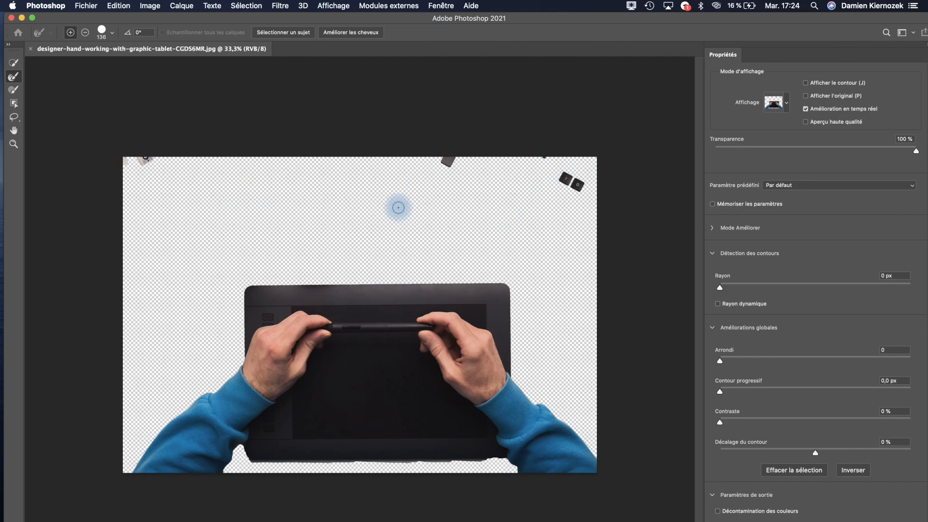
pyautogui.press('Return')
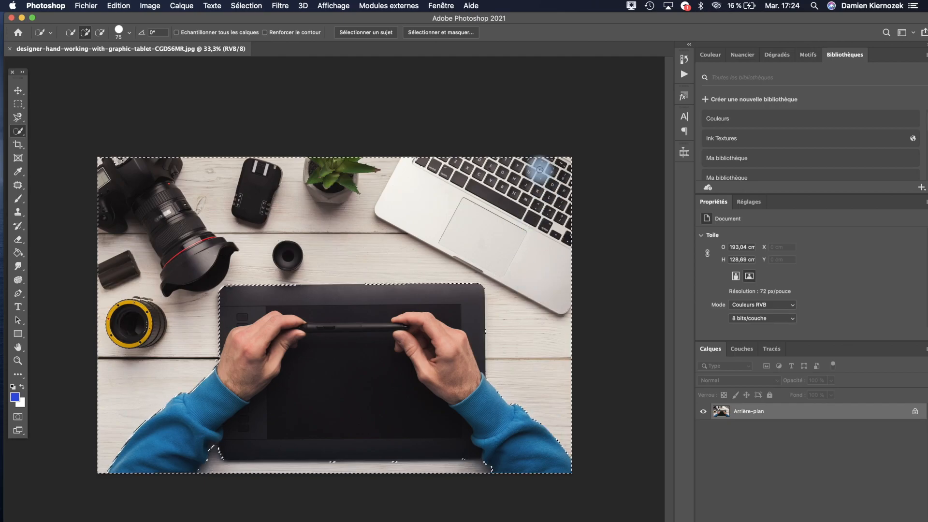
# - Add the missed laptop keys to the background selection with the Quick Selection tool
pyautogui.moveTo(538, 167); pyautogui.dragTo(559, 214)
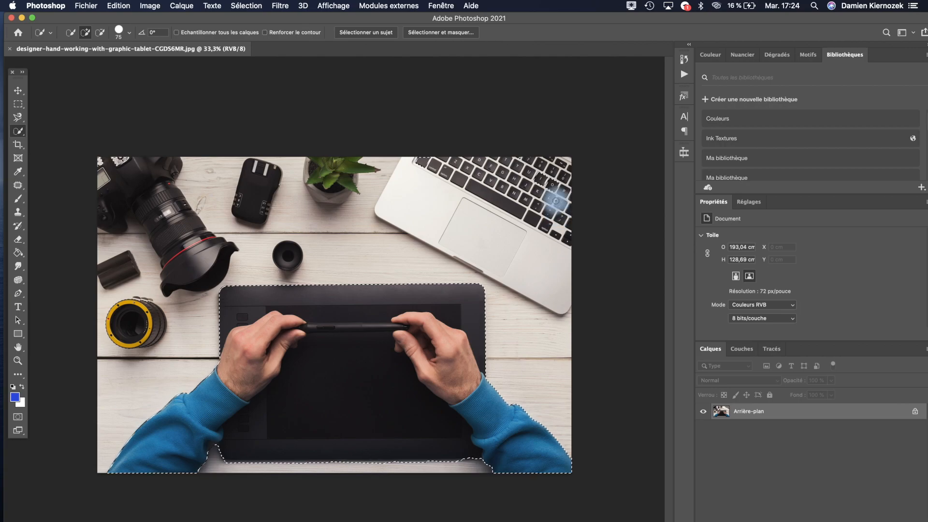
pyautogui.click(562, 213)
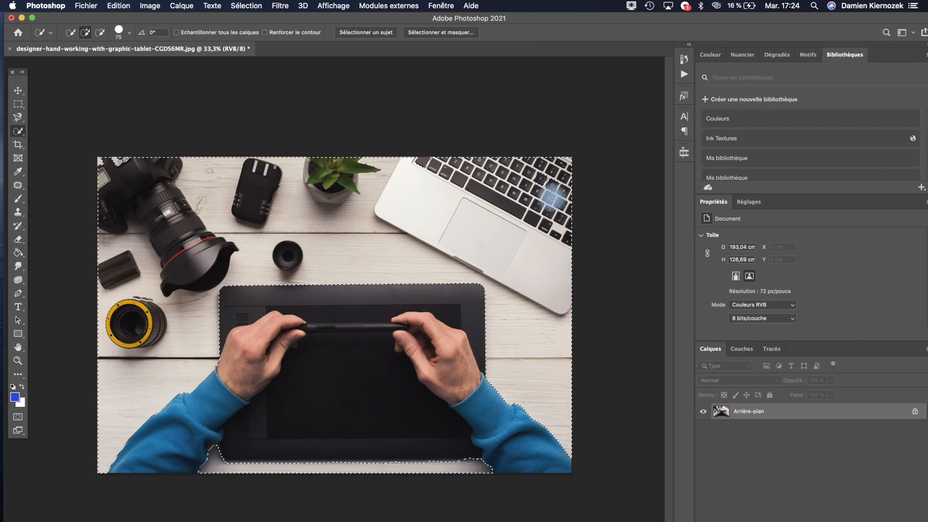
pyautogui.moveTo(551, 194); pyautogui.dragTo(531, 161)
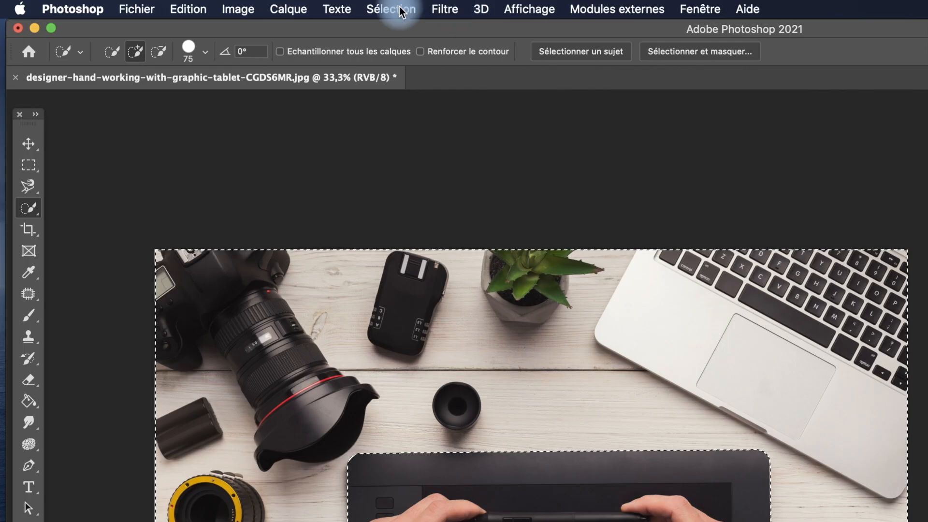
# - Invert the selection to the hands and tablet and open it in Select and Mask
pyautogui.click(244, 6)
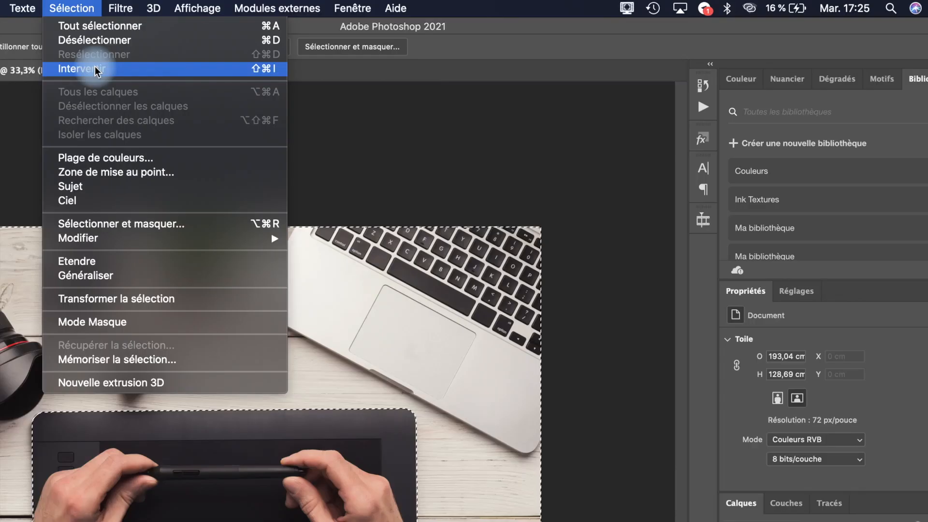
pyautogui.click(416, 75)
pyautogui.click(345, 53)
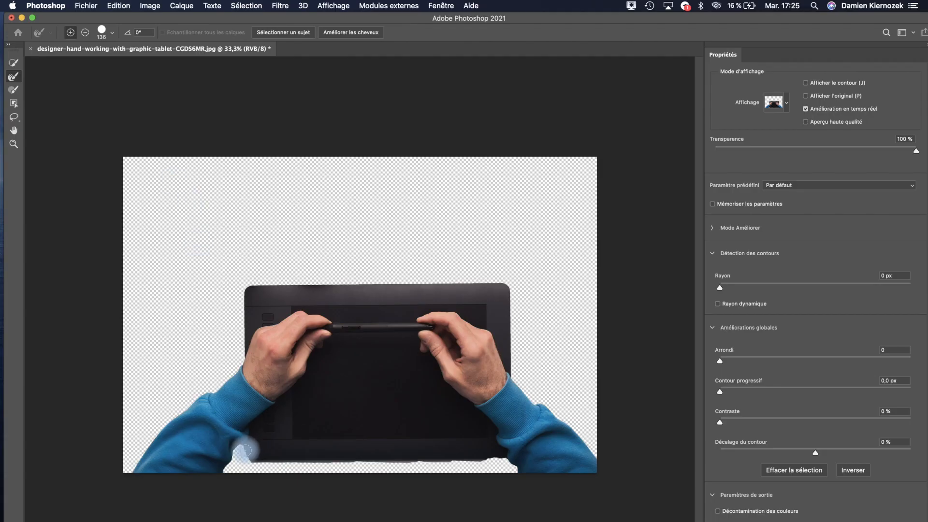
# - Refine the cutout edge along the tablet's lower side and beside the left sleeve with the Refine Edge brush
pyautogui.moveTo(246, 451); pyautogui.dragTo(329, 464)
pyautogui.moveTo(384, 499); pyautogui.dragTo(742, 497)
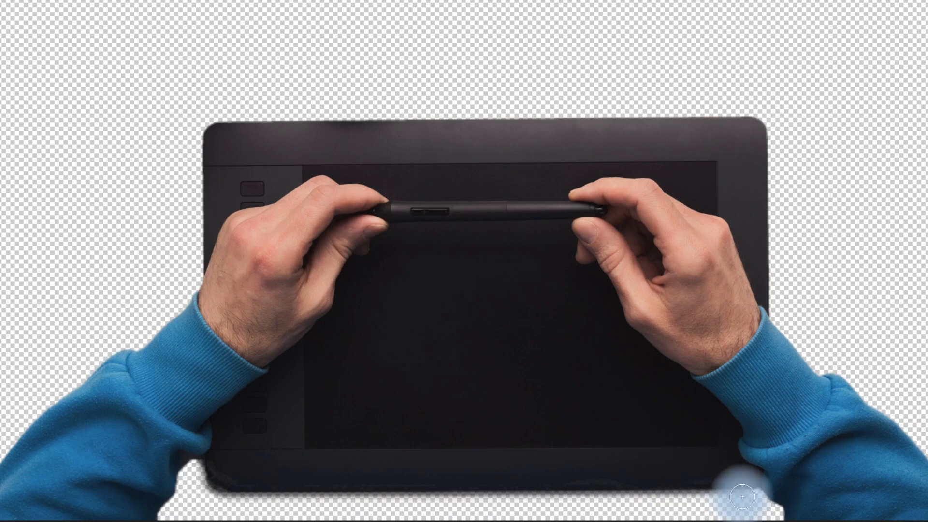
pyautogui.moveTo(231, 456); pyautogui.dragTo(184, 472)
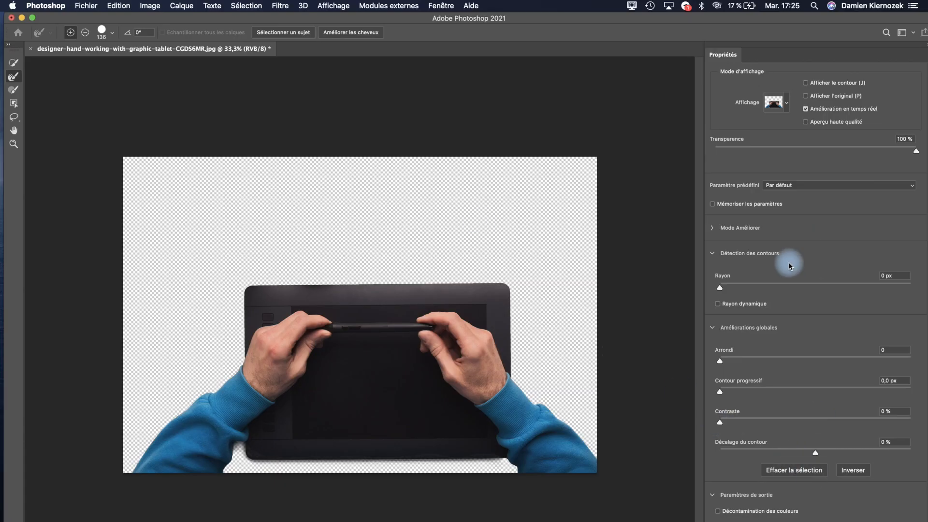
# - Check the cutout in the Incrustation view and return to the Pelure d'oignon view
pyautogui.click(785, 105)
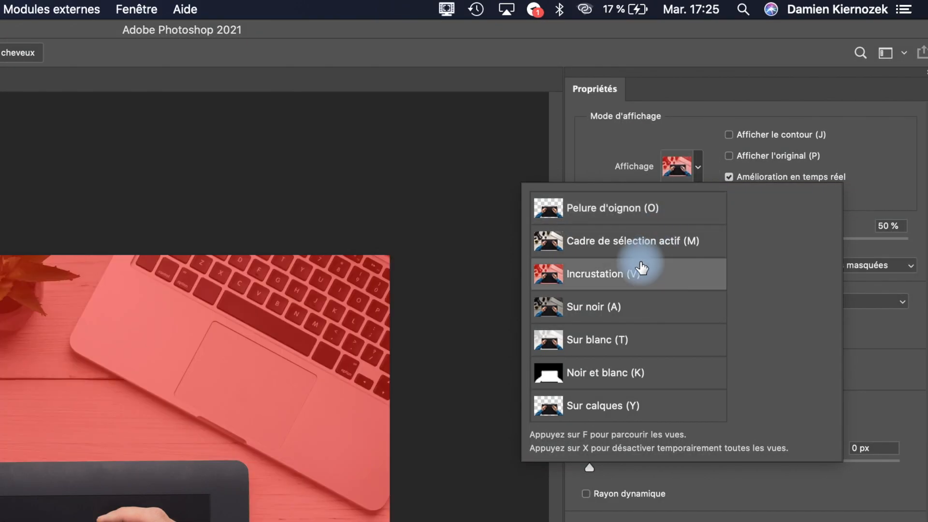
pyautogui.click(642, 270)
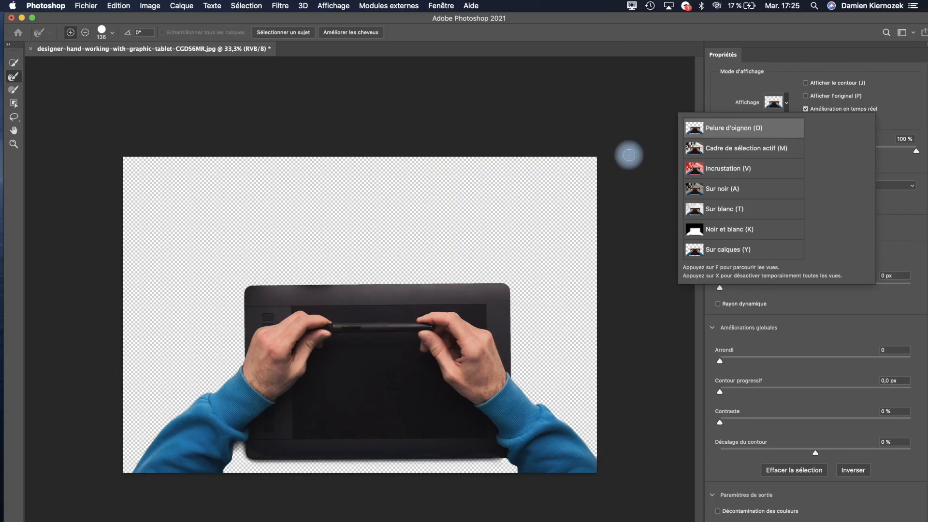
pyautogui.click(760, 314)
# - Set the cutout's feather (Contour progressif) to 1,5 px and its edge shift (Décalage du contour) to -7 %
pyautogui.scroll(-2, 829, 232)
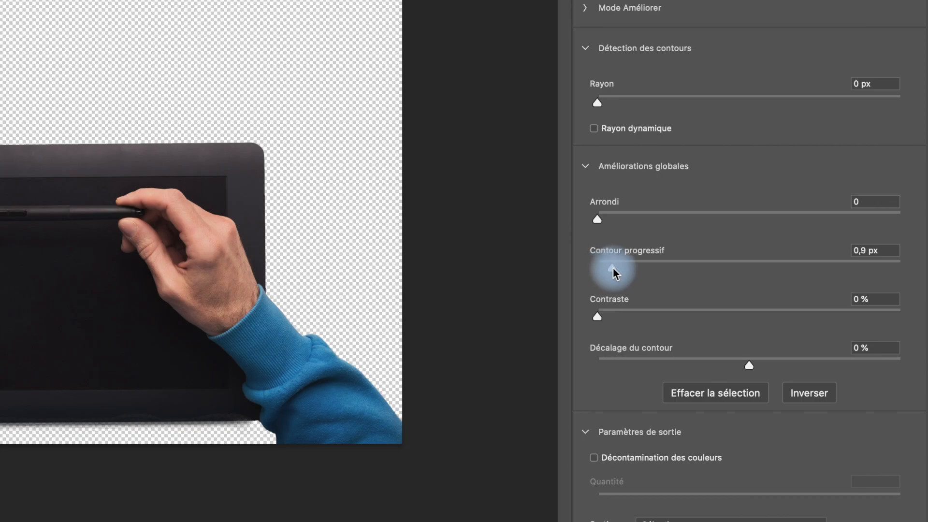
pyautogui.moveTo(749, 363); pyautogui.dragTo(743, 364)
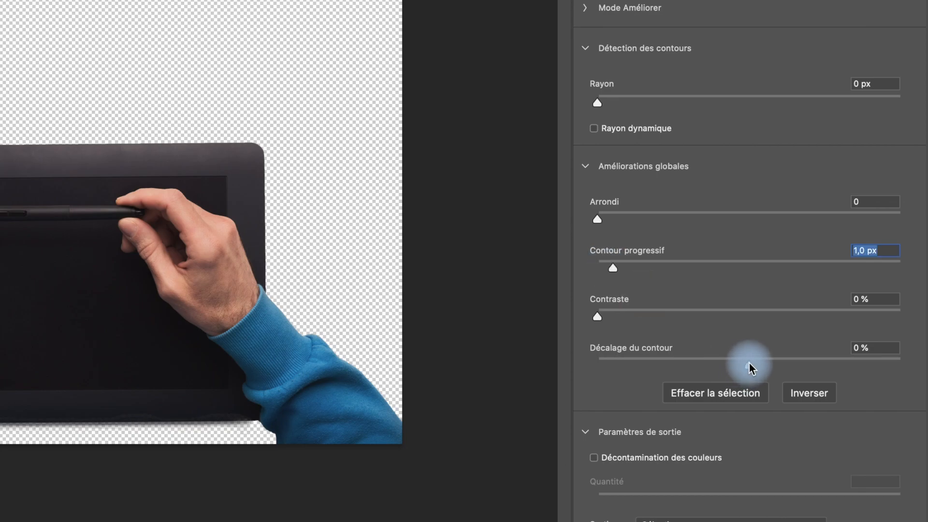
pyautogui.moveTo(811, 422); pyautogui.dragTo(810, 422)
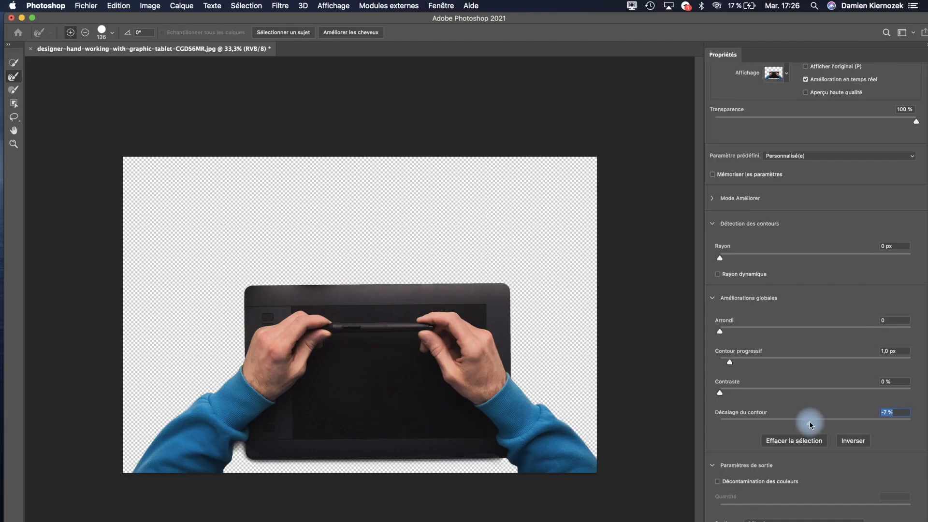
pyautogui.click(736, 363)
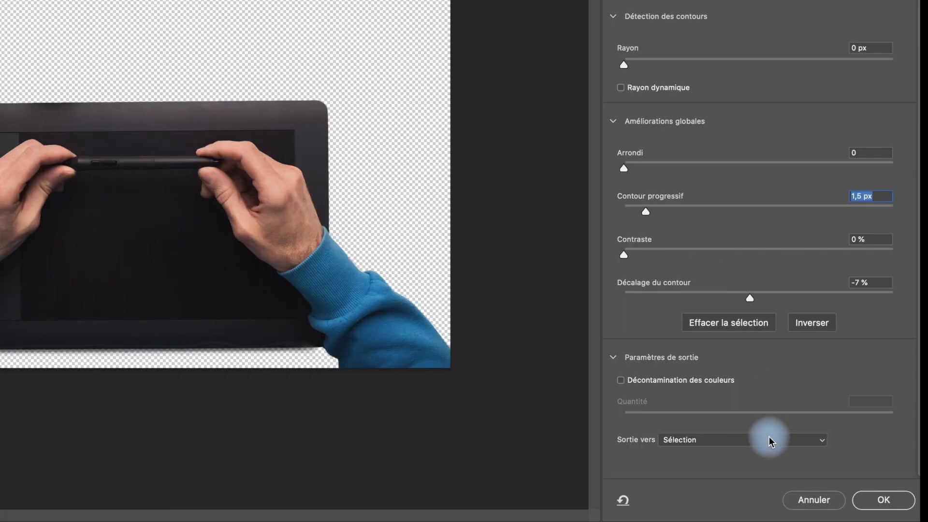
# - Output the refined cutout as a layer mask (Masque de fusion) and apply the Select and Mask settings
pyautogui.click(770, 437)
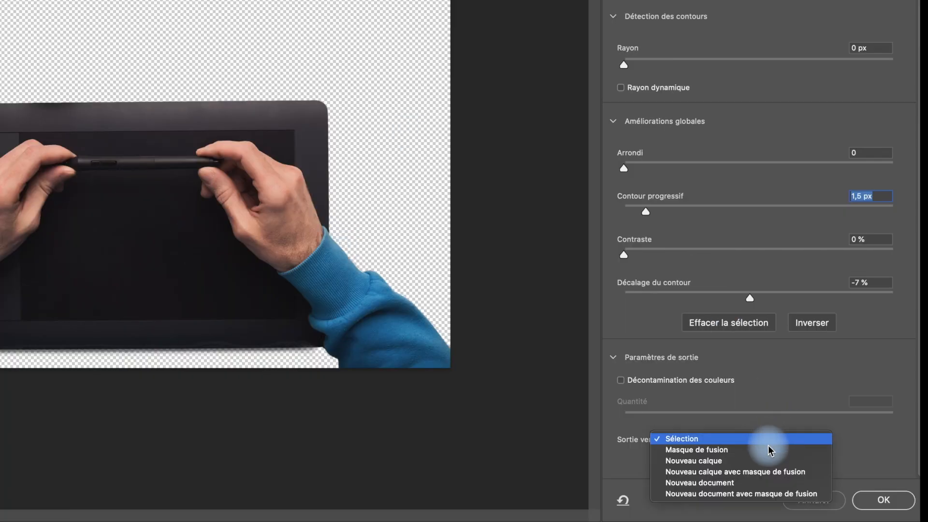
pyautogui.click(768, 449)
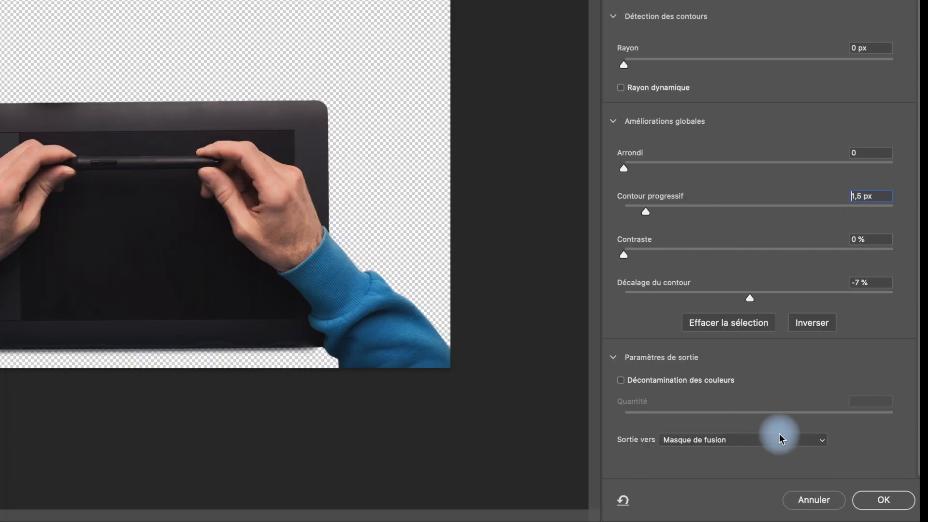
pyautogui.click(893, 500)
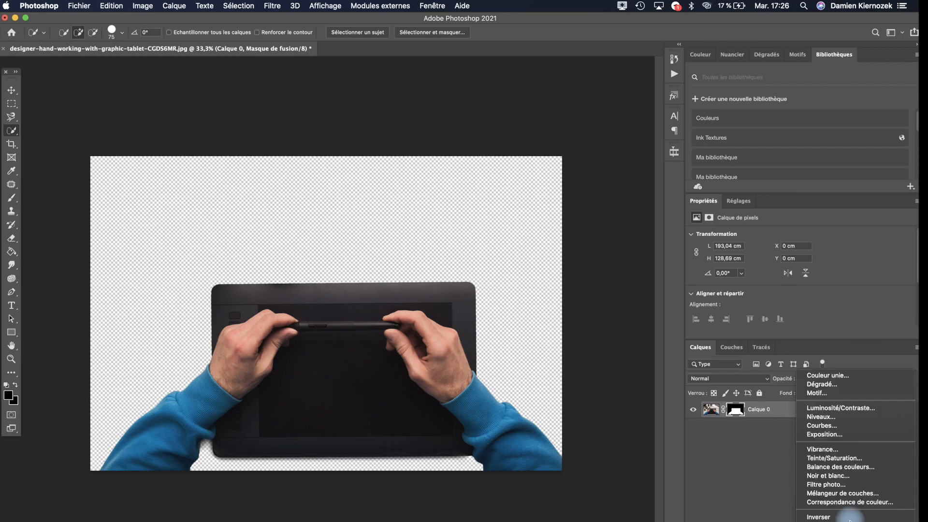
# - Add a red solid colour fill layer (about R 224, V 33, B 33) and place it beneath the hands-and-tablet layer
pyautogui.click(844, 377)
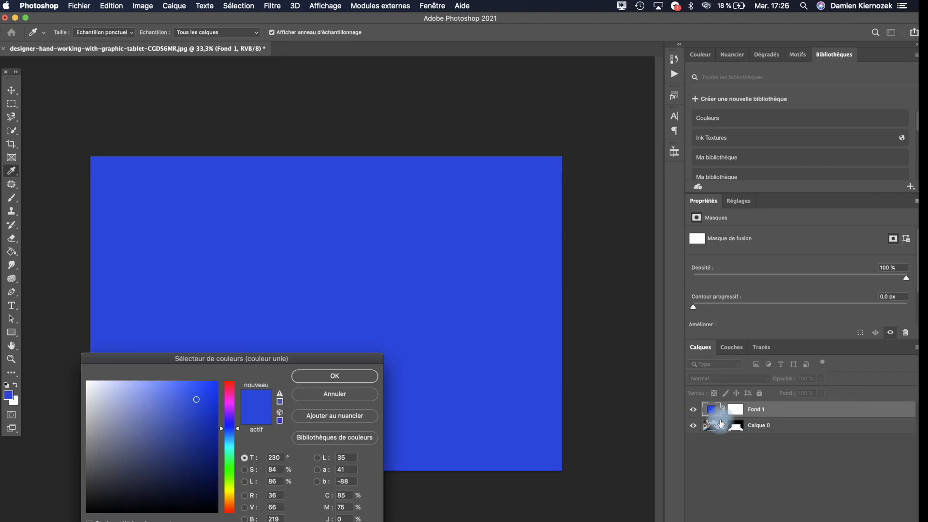
pyautogui.moveTo(188, 452)
pyautogui.mouseDown()
pyautogui.moveTo(182, 465)
pyautogui.moveTo(170, 406)
pyautogui.moveTo(186, 417)
pyautogui.mouseUp()
pyautogui.moveTo(228, 439); pyautogui.dragTo(229, 381)
pyautogui.click(203, 390)
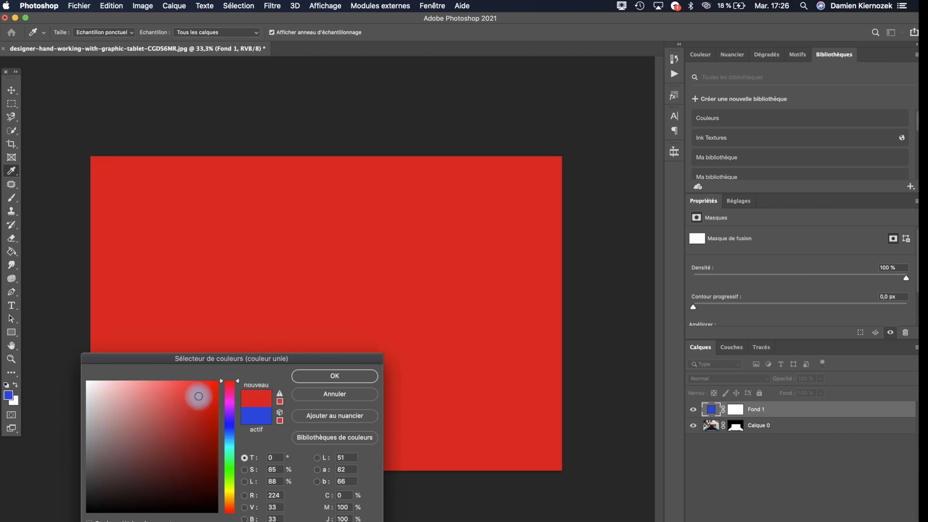
pyautogui.click(326, 376)
pyautogui.press('w')
pyautogui.moveTo(714, 425); pyautogui.dragTo(714, 434)
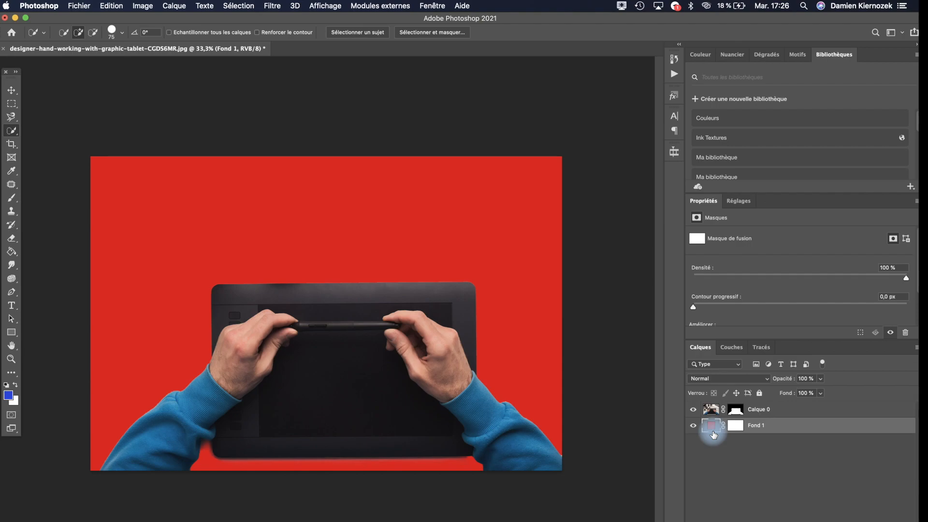
# - Move the hands-and-tablet layer slightly left and down over the red background, to about X -3,53 cm and Y 1,98 cm
pyautogui.click(11, 90)
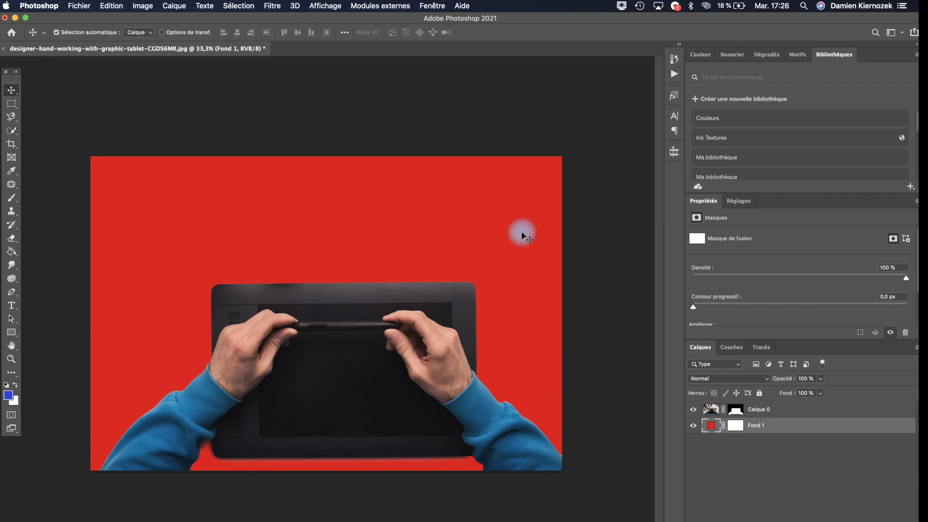
pyautogui.click(701, 411)
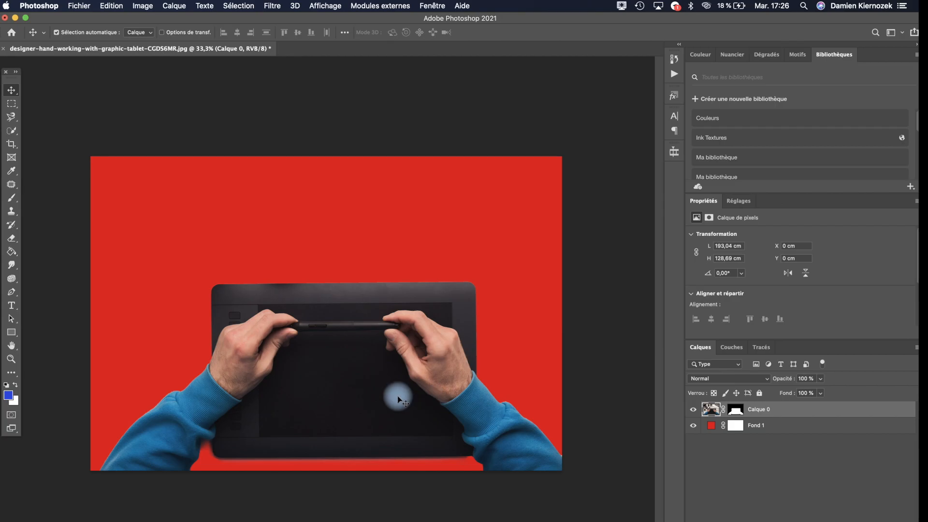
pyautogui.moveTo(391, 352); pyautogui.dragTo(388, 399)
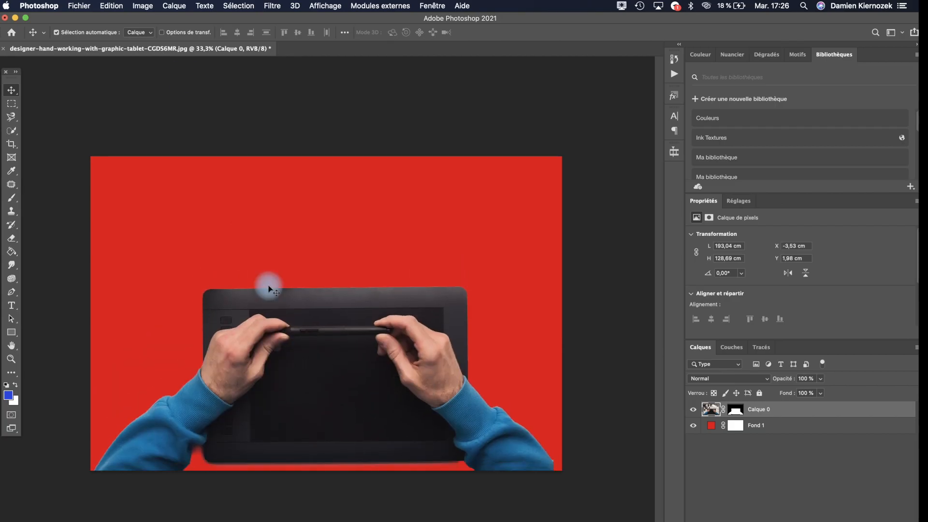
# - Free-transform the hands-and-tablet layer with about 10,23° clockwise rotation and 112,71 % scale, placing it toward the canvas's lower-left area
pyautogui.click(105, 5)
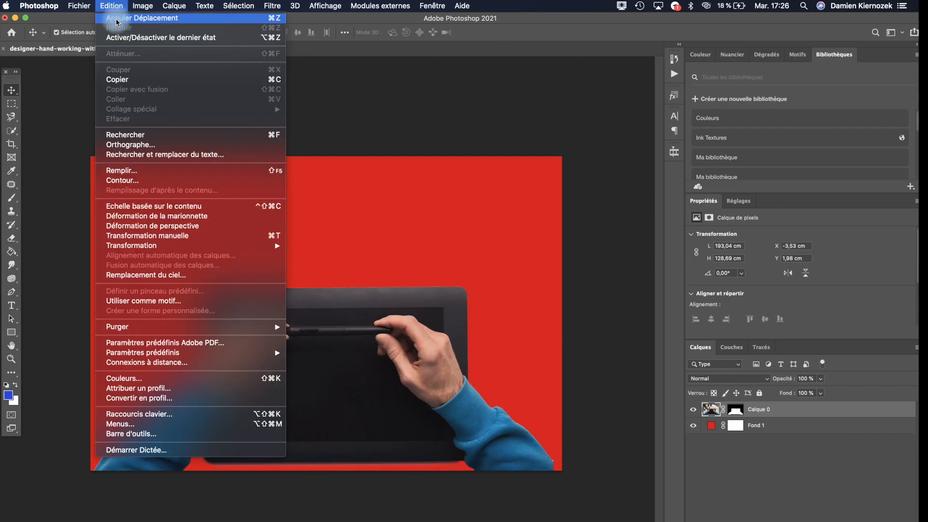
pyautogui.click(184, 236)
pyautogui.moveTo(588, 181); pyautogui.dragTo(611, 225)
pyautogui.moveTo(359, 390); pyautogui.dragTo(297, 414)
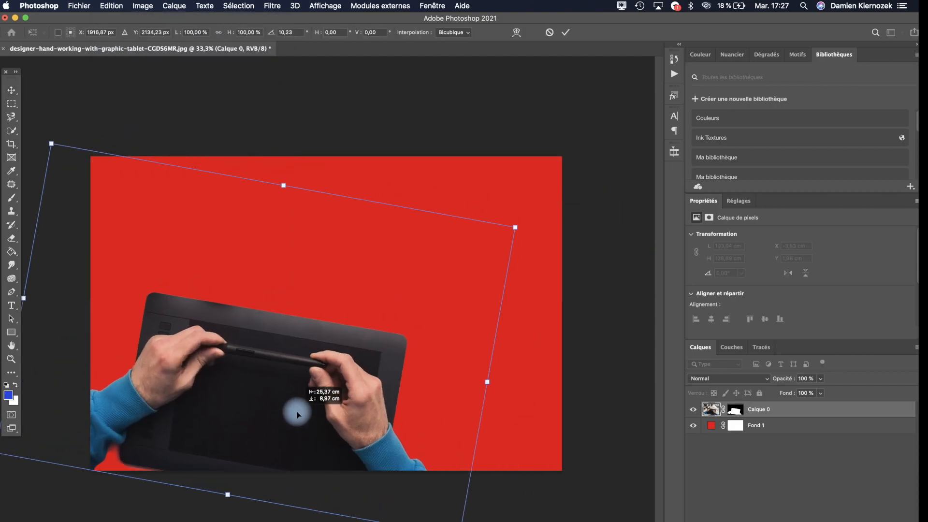
pyautogui.moveTo(520, 228); pyautogui.dragTo(581, 199)
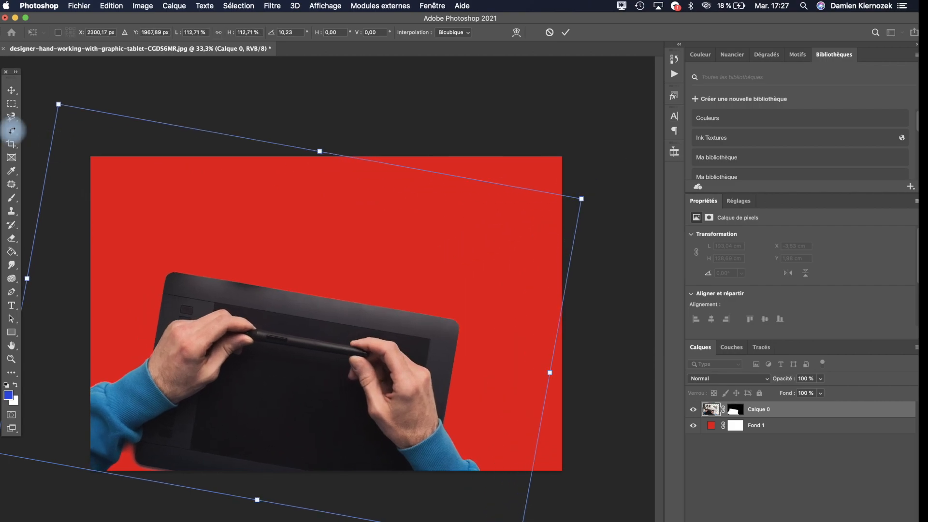
pyautogui.click(14, 92)
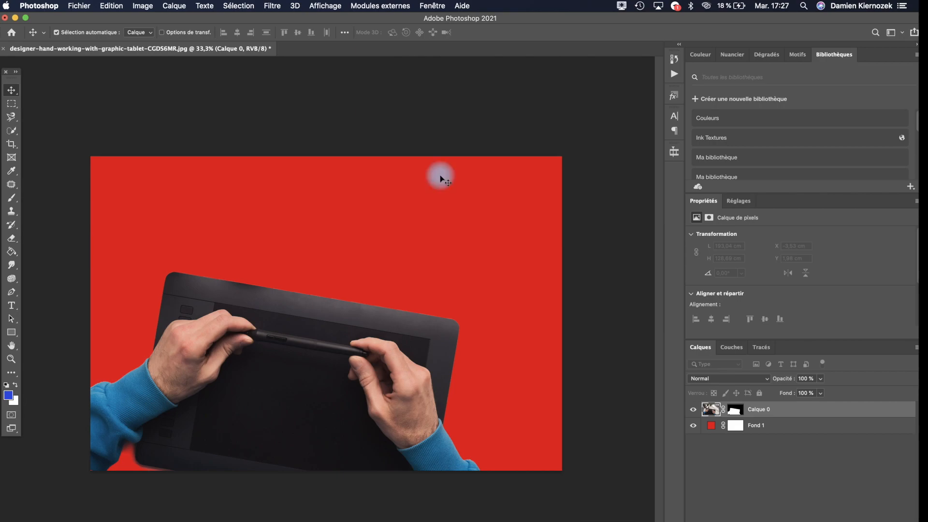
pyautogui.press('super+Tab')
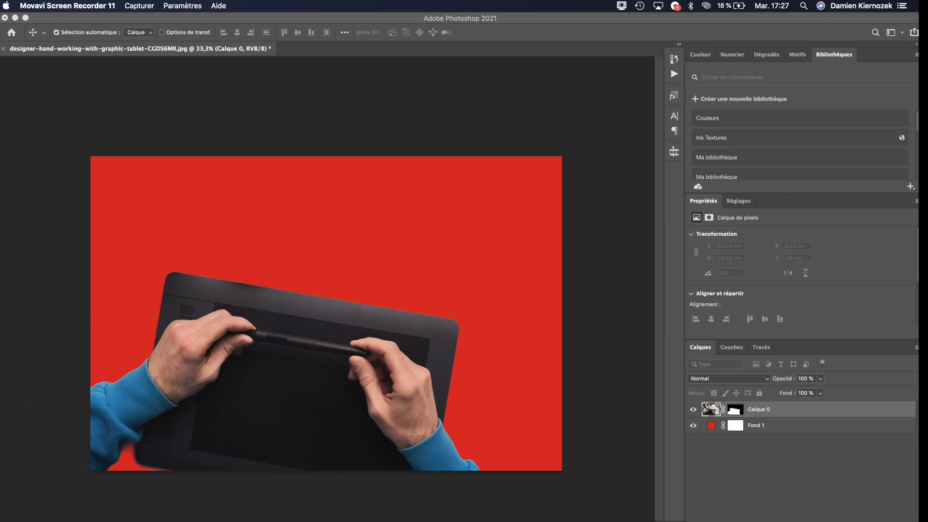